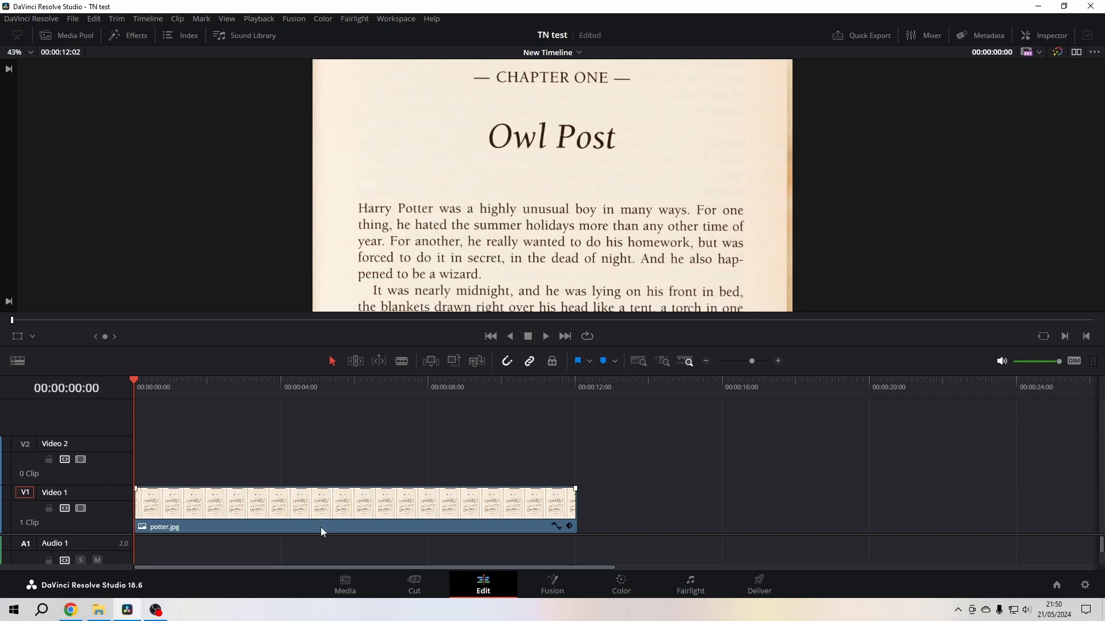
Add a Solid Color generator on Video 2 starting at about 00:00:02:07 and extend it to the end of potter.jpg.
left_click(130, 37)
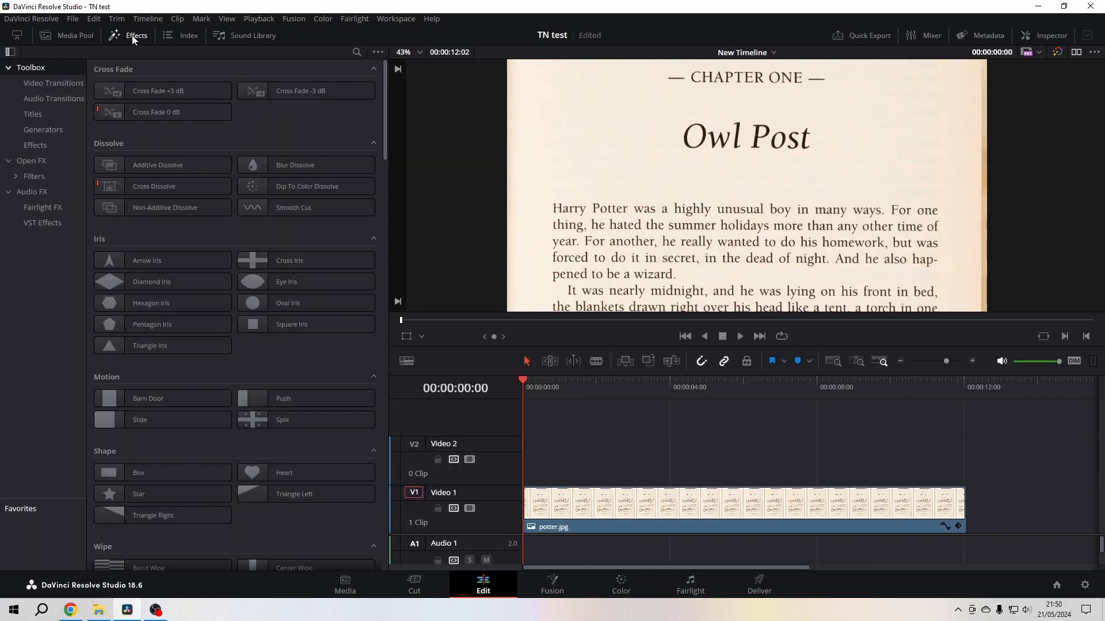
left_click(35, 132)
left_click_drag(308, 175, 698, 459)
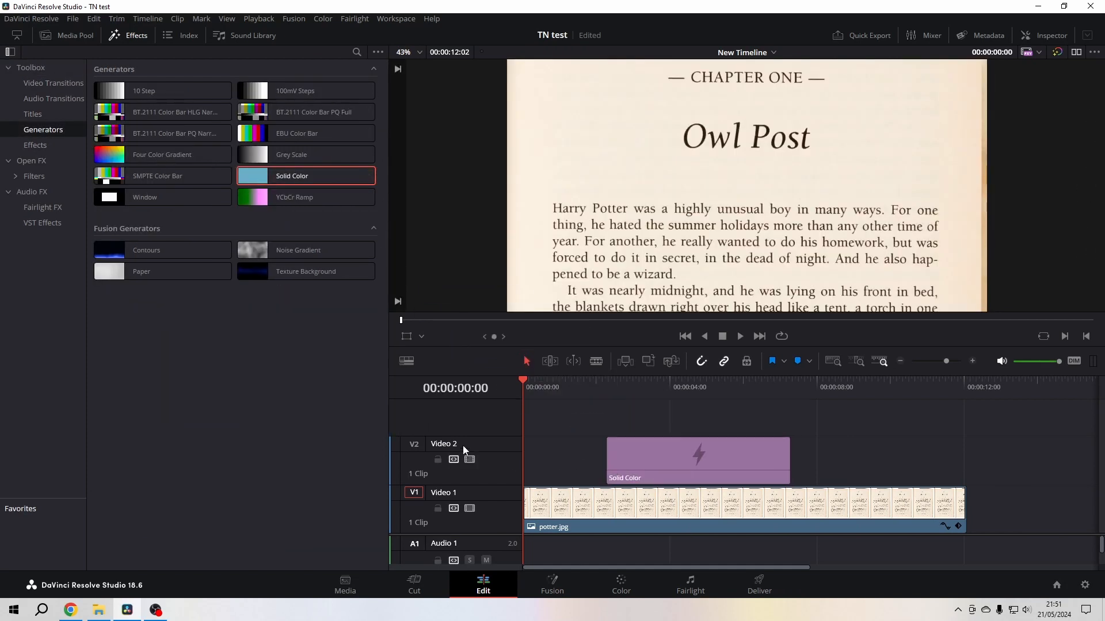
left_click(129, 42)
left_click_drag(398, 461, 576, 461)
left_click(217, 384)
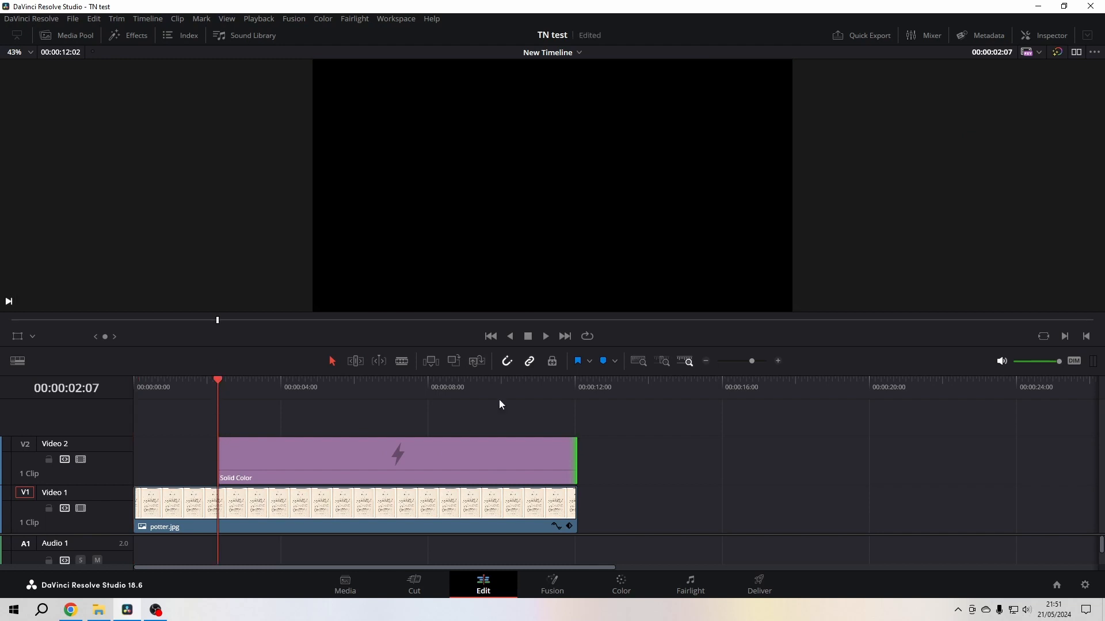
Set the Solid Color clip's generator color to yellow, #ffff00.
left_click(437, 461)
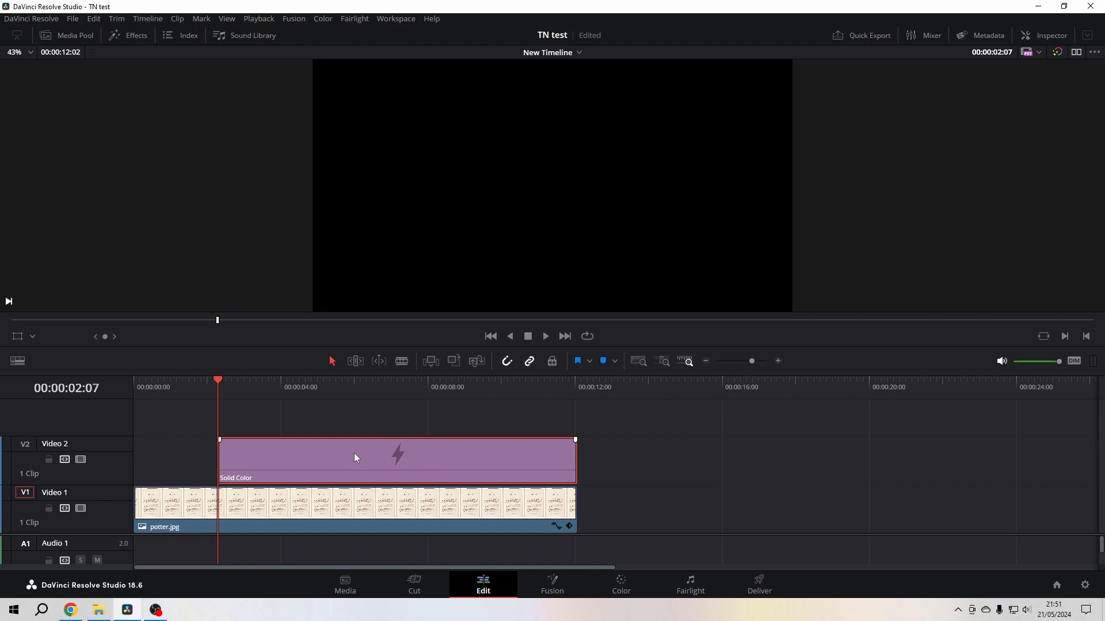
left_click(1030, 35)
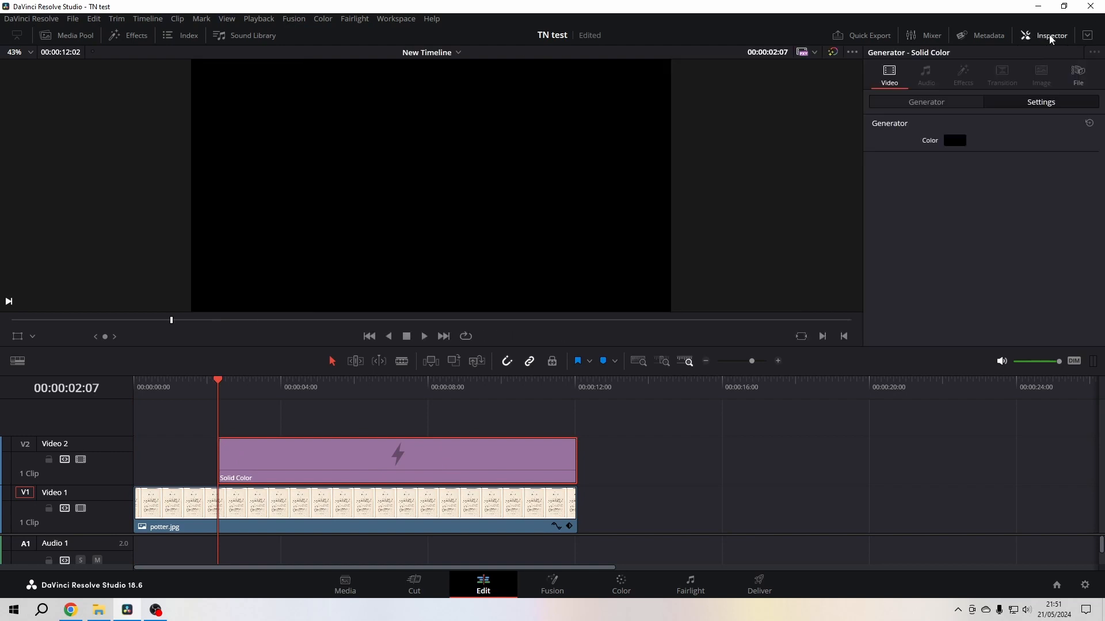
left_click(954, 141)
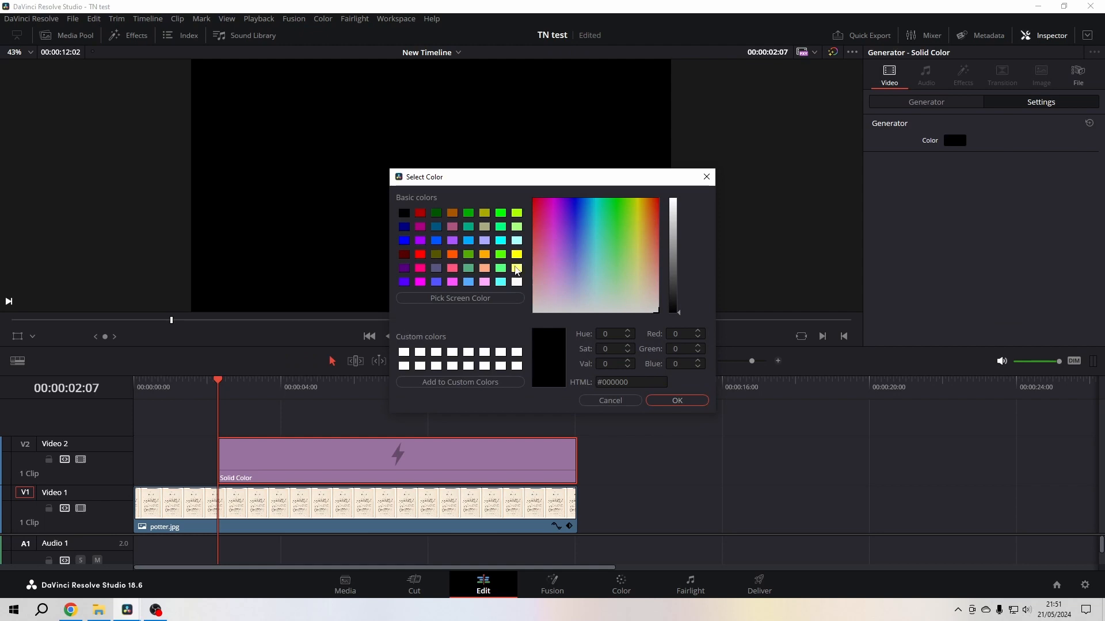
left_click(516, 254)
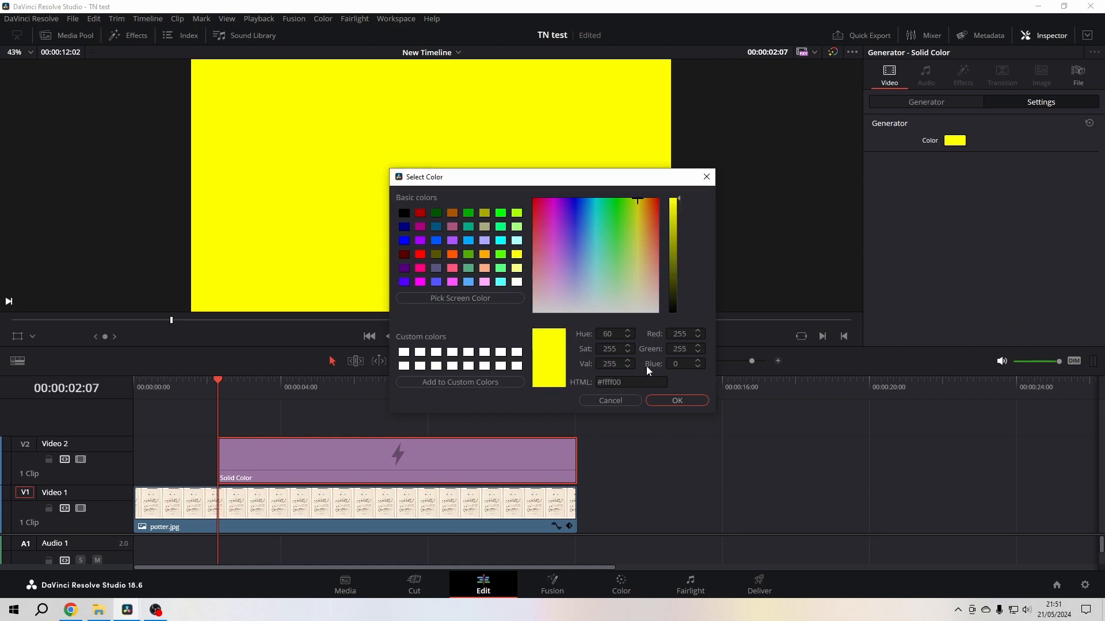
left_click(677, 401)
Lower the yellow Solid Color clip's opacity to about 43.5.
left_click(1050, 104)
scroll(950, 207, "down", 3)
scroll(948, 215, "down", 1)
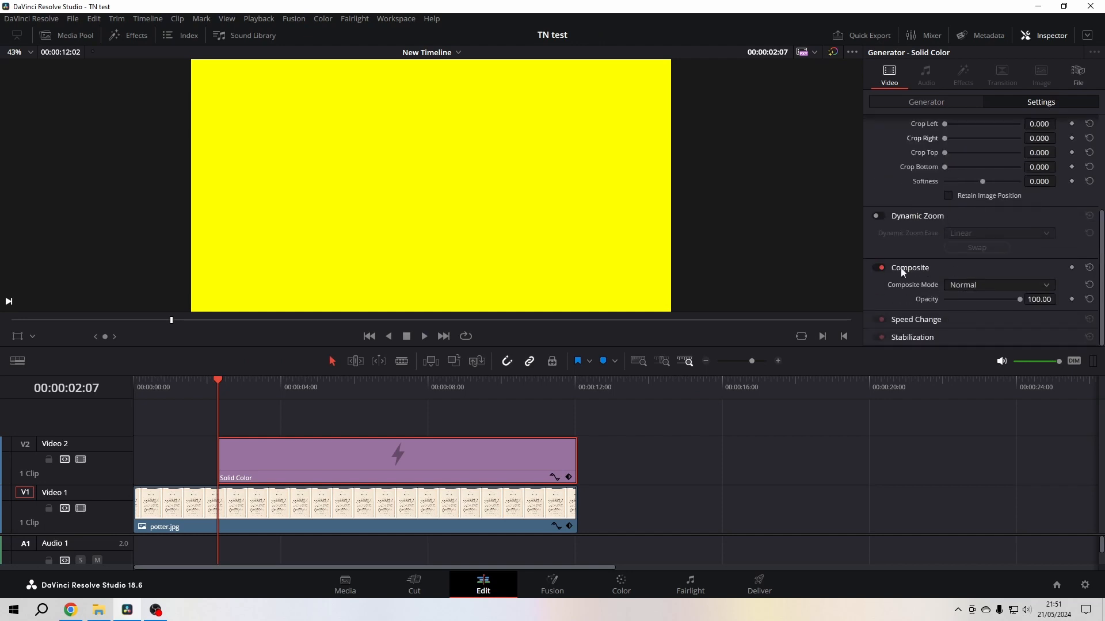
left_click_drag(1020, 299, 975, 300)
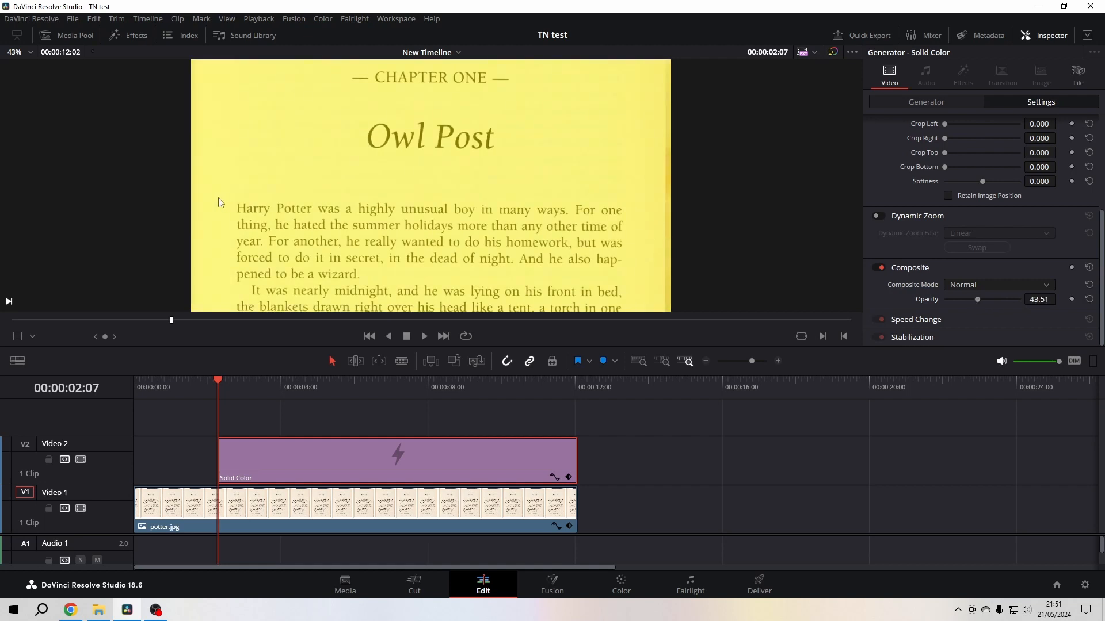
Shrink the yellow overlay with the Transform overlay into a thin one-line strip and place it on the paragraph's third text line.
left_click(33, 337)
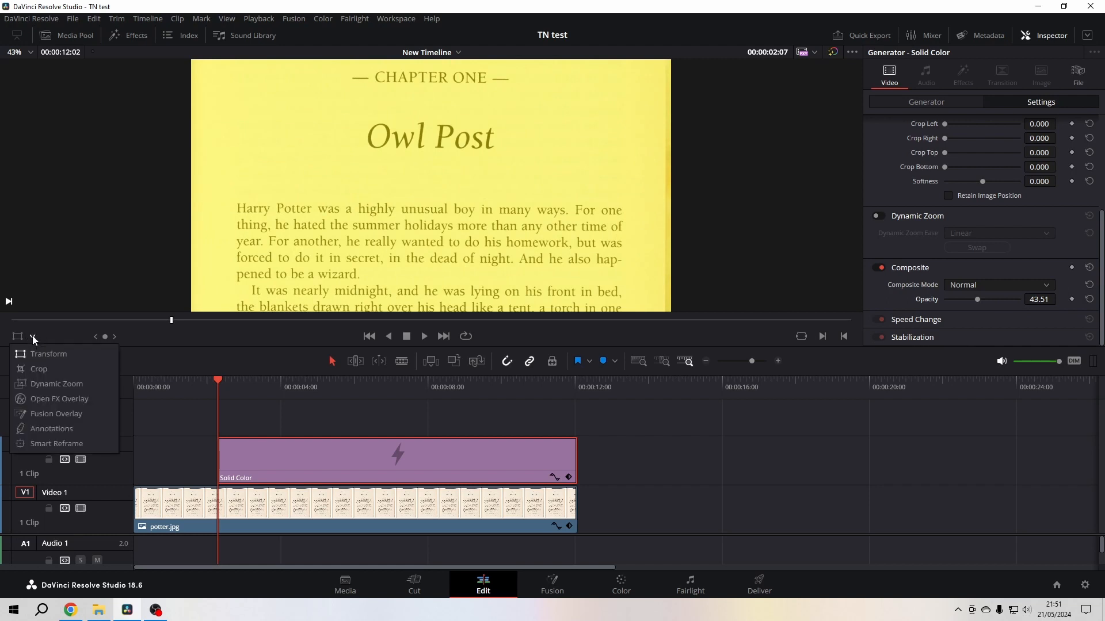
left_click(22, 356)
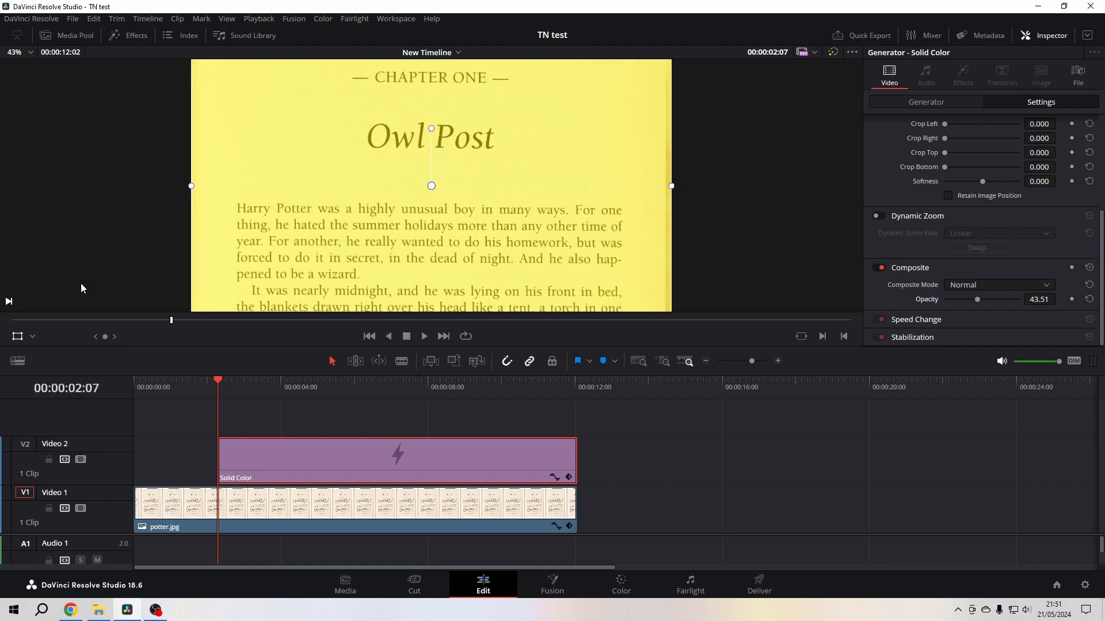
scroll(726, 218, "down", 1)
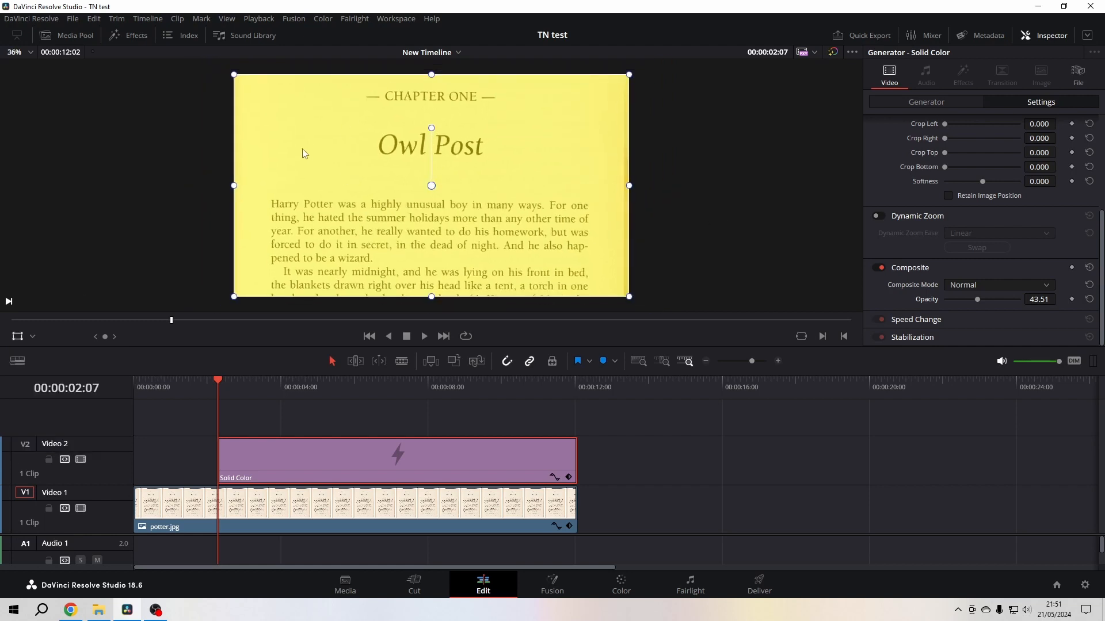
left_click_drag(426, 297, 425, 245)
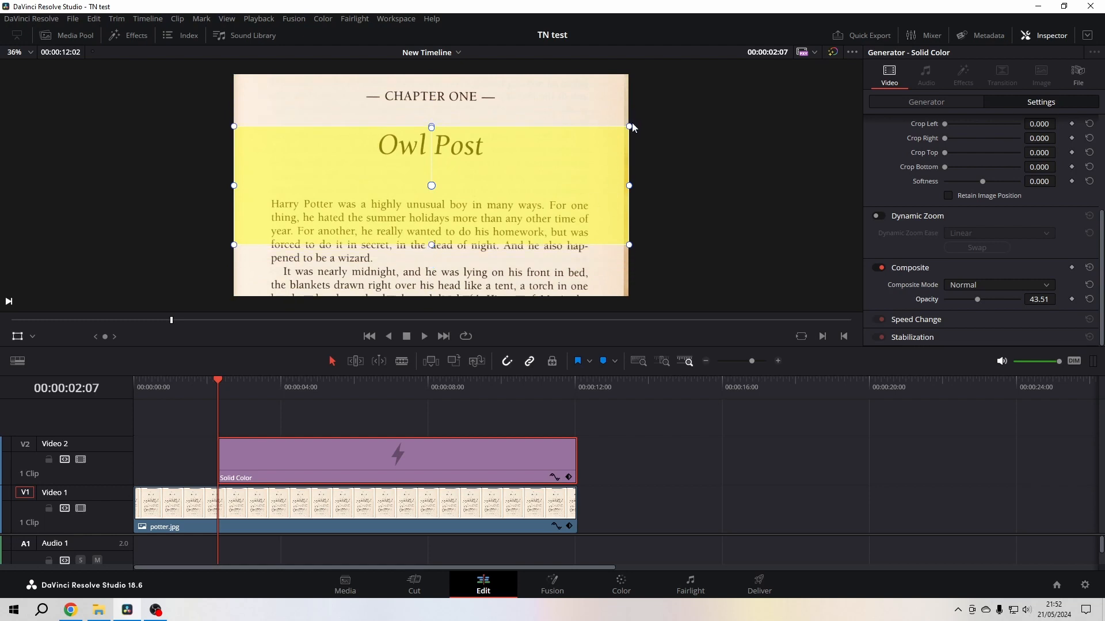
left_click_drag(631, 131, 510, 161)
left_click_drag(432, 210, 355, 235)
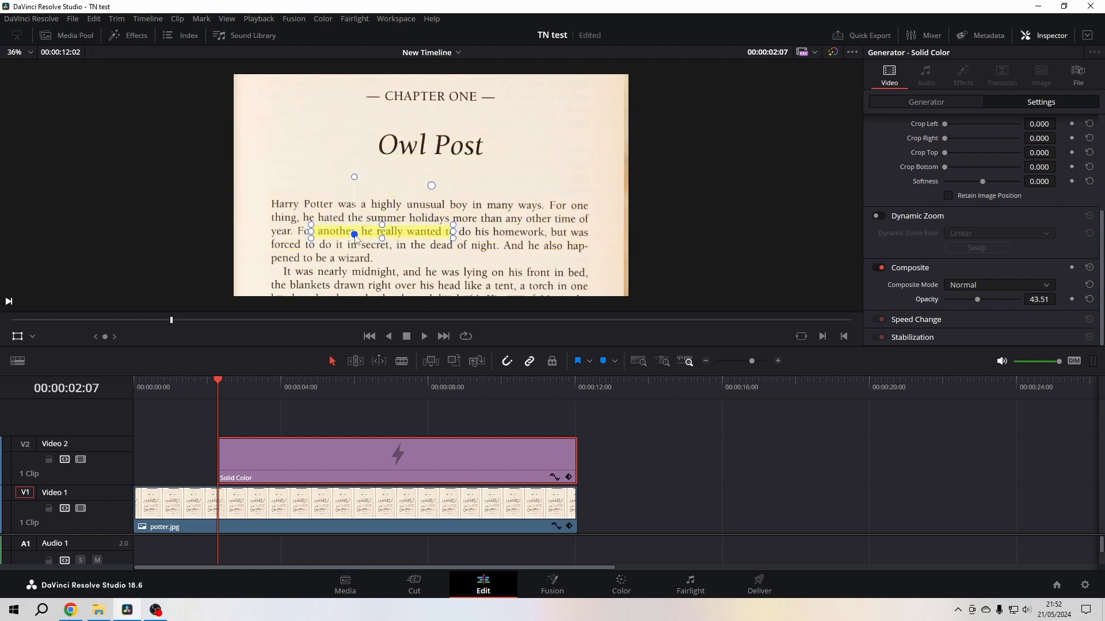
Stretch and align the yellow strip to cover "For another, he really wanted to do his homework," and leave the transform mode.
left_click_drag(455, 232, 518, 235)
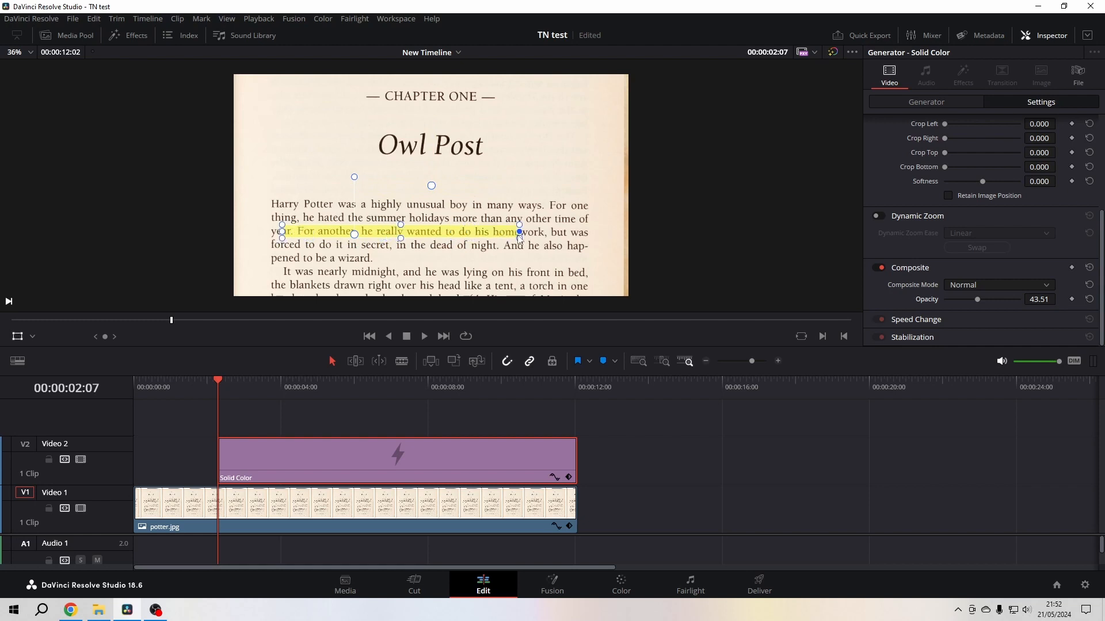
left_click_drag(355, 236, 387, 242)
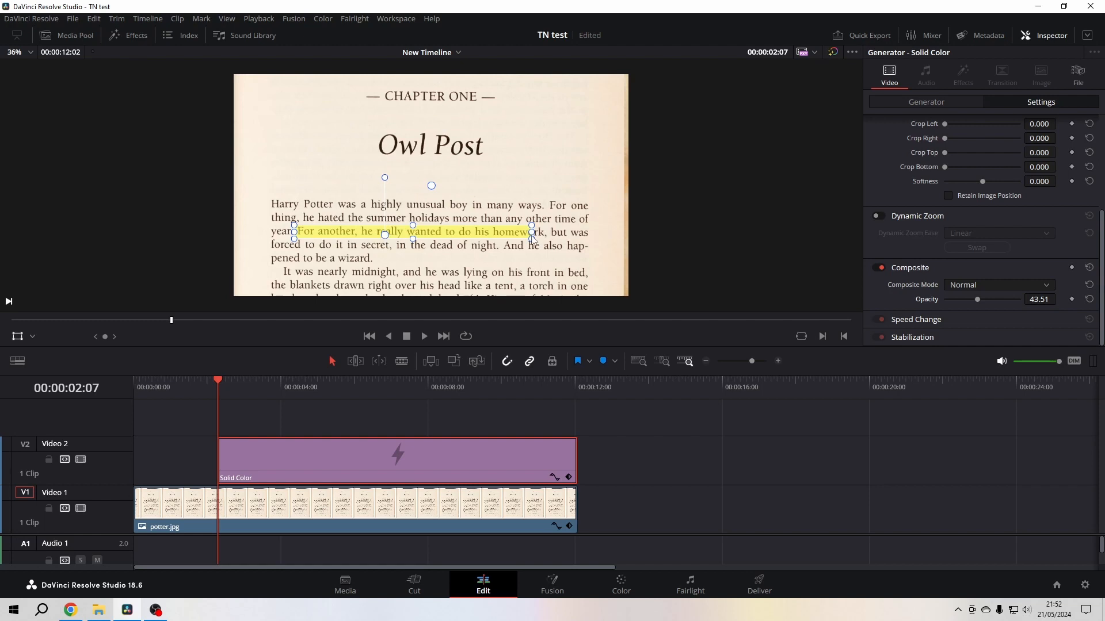
left_click_drag(533, 236, 544, 237)
left_click_drag(391, 237, 397, 236)
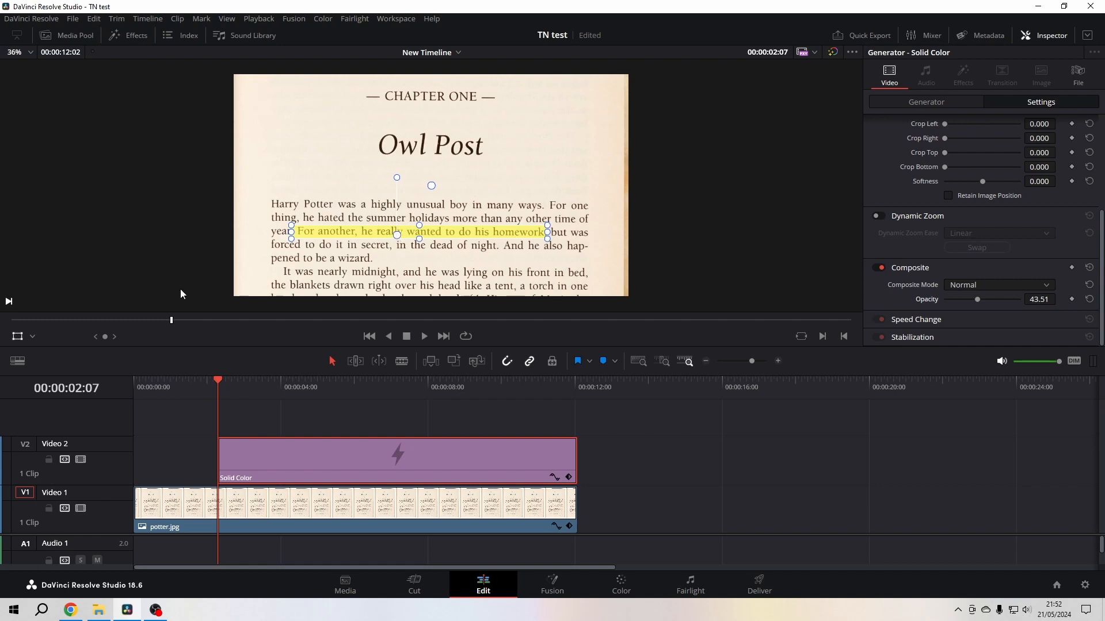
left_click(18, 338)
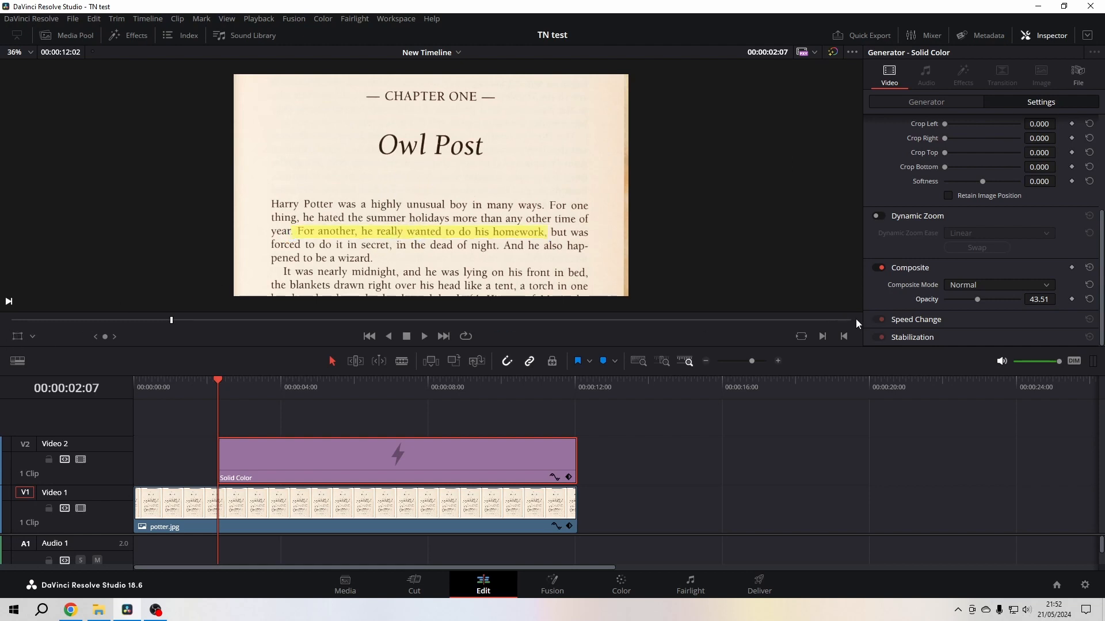
Keyframe the strip's Crop Right at 1920 at 00:00:02:07 and at 0 at 00:00:04:22.
scroll(533, 246, "up", 2)
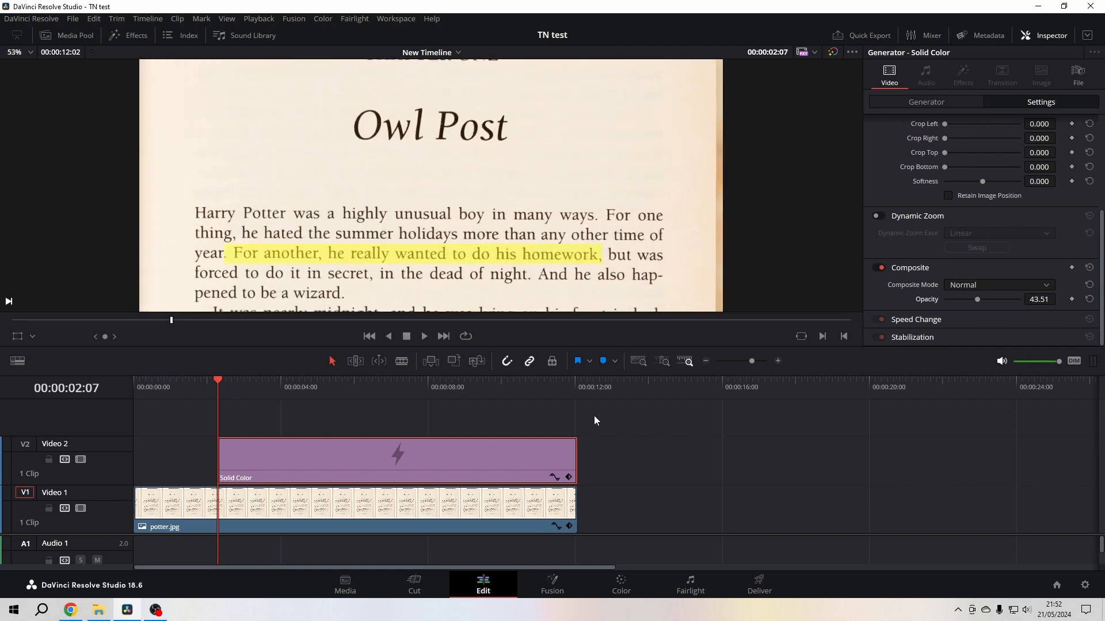
scroll(938, 264, "up", 3)
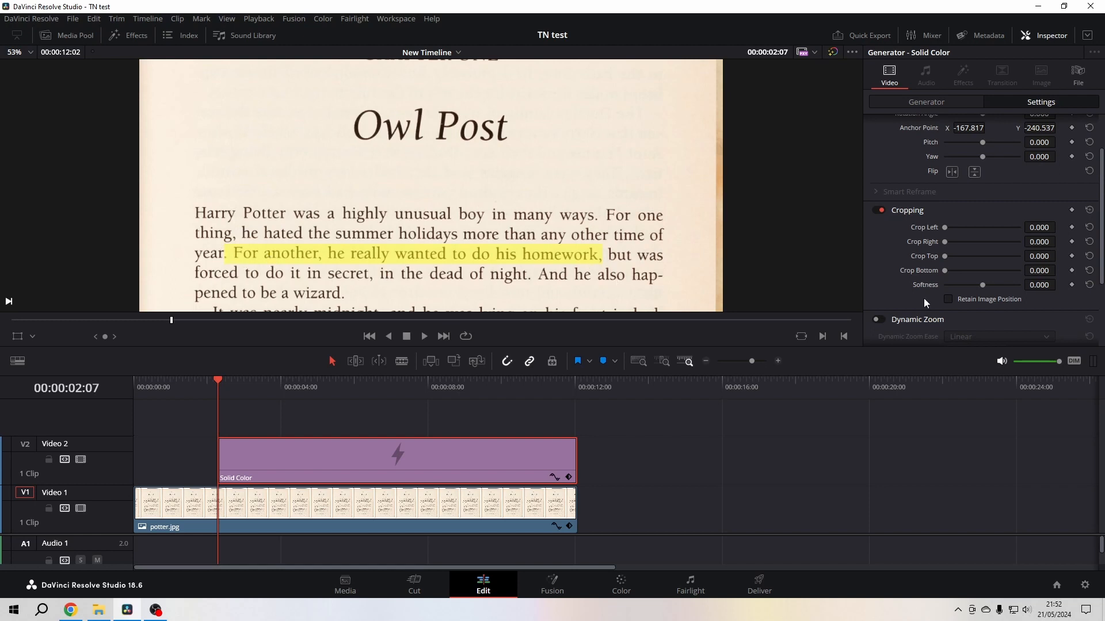
left_click_drag(944, 243, 930, 270)
left_click_drag(945, 242, 1018, 244)
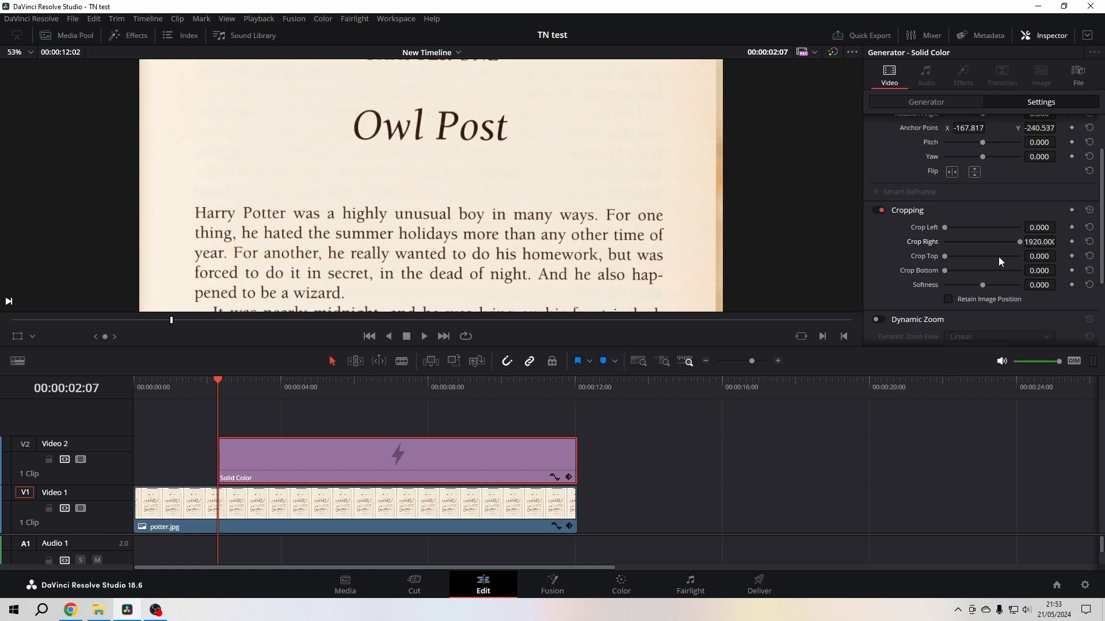
left_click_drag(219, 378, 314, 389)
left_click_drag(1019, 243, 920, 243)
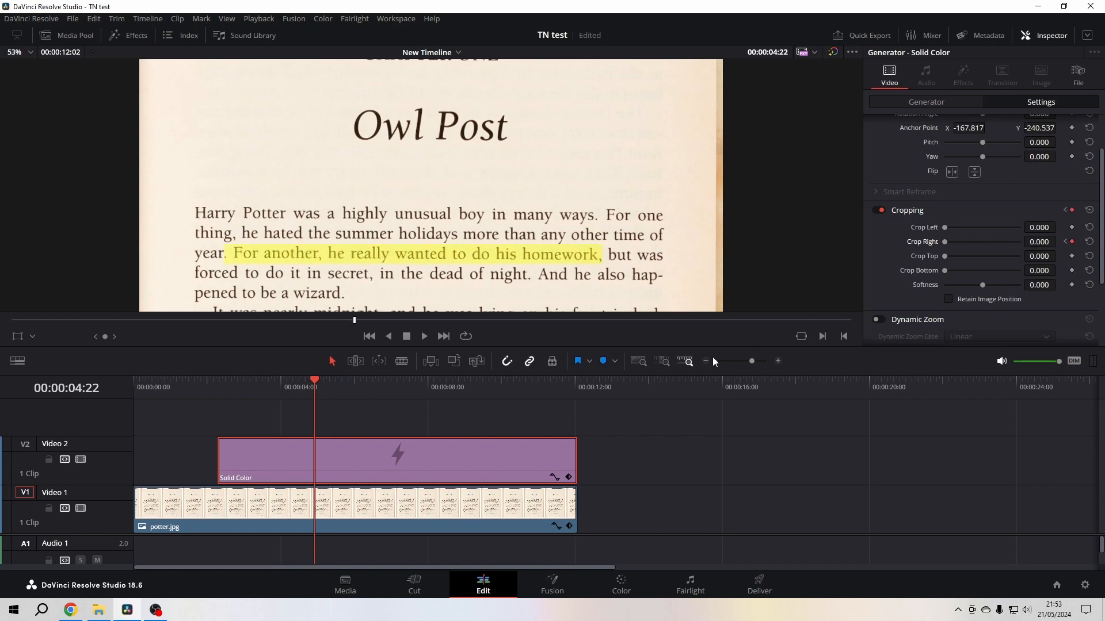
Play the timeline from before the highlight to check its left-to-right reveal.
left_click(209, 387)
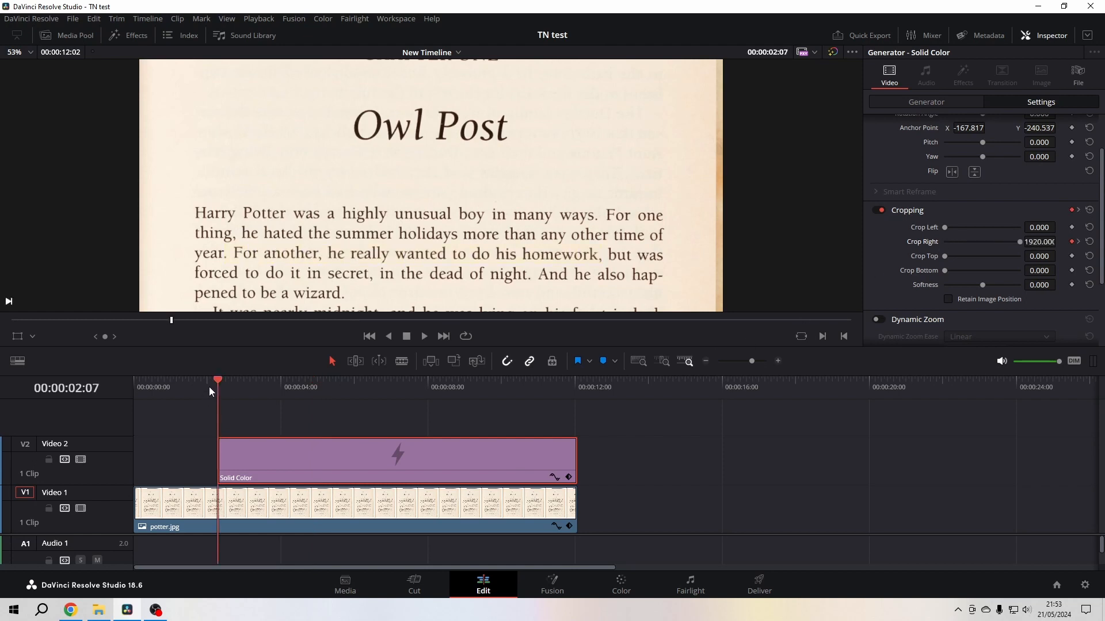
key("space")
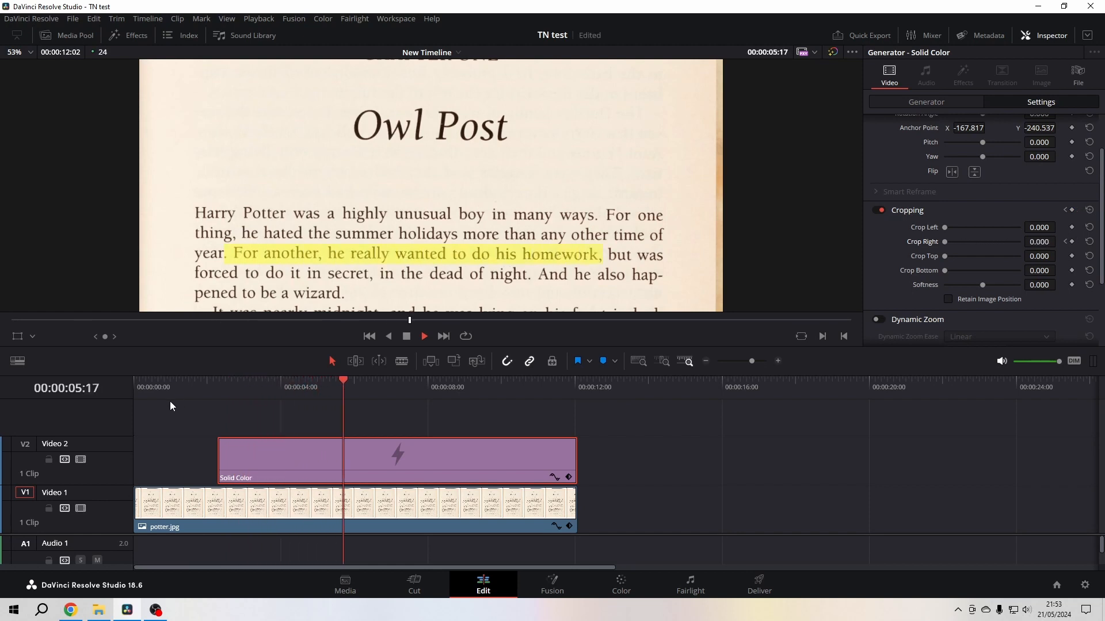
left_click(161, 385)
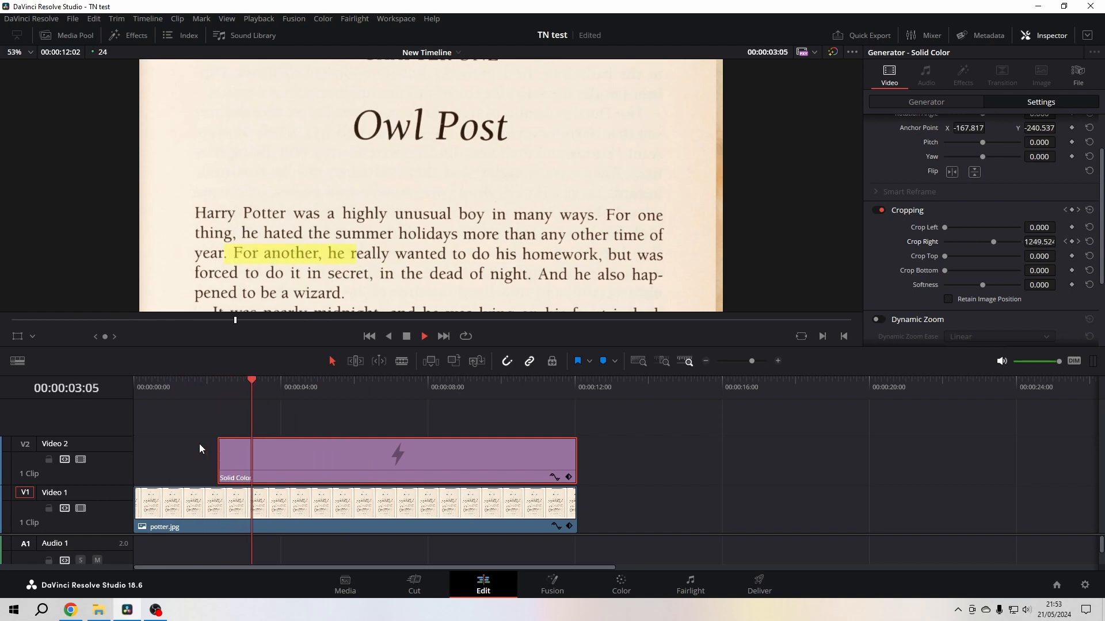
key("space")
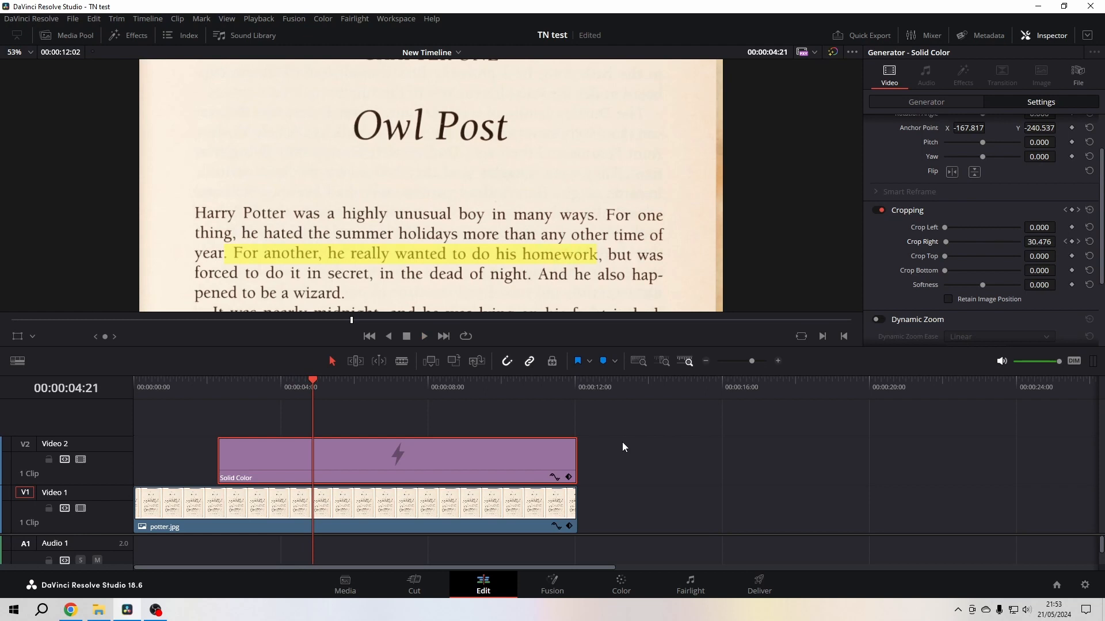
Enlarge the timeline area and show the Solid Color clip's keyframe curve for Crop Right.
left_click_drag(563, 347, 561, 282)
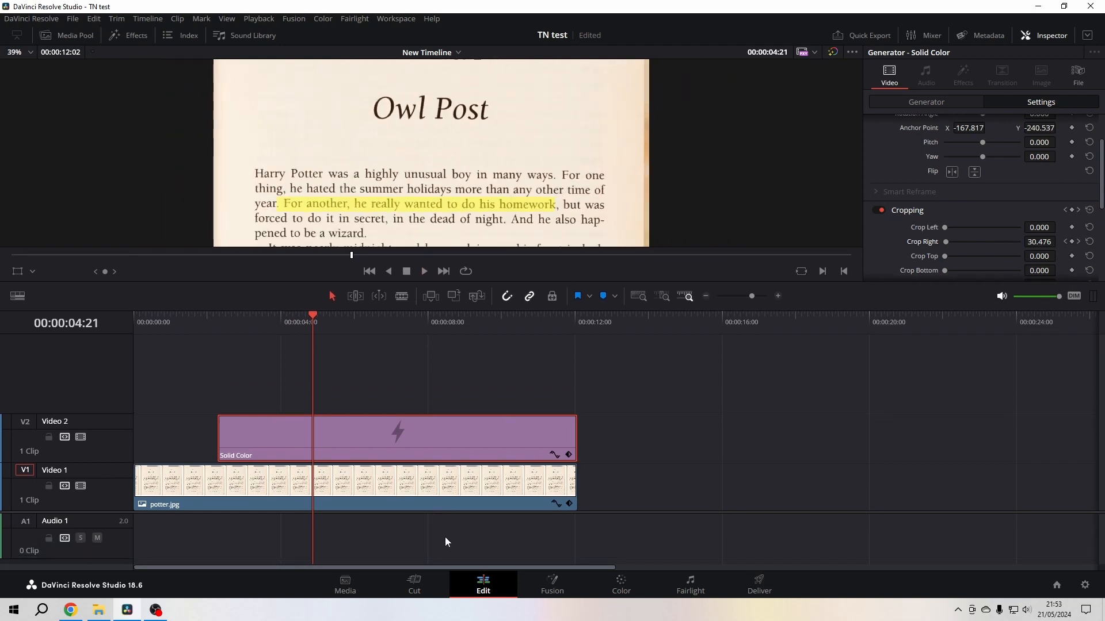
left_click(553, 455)
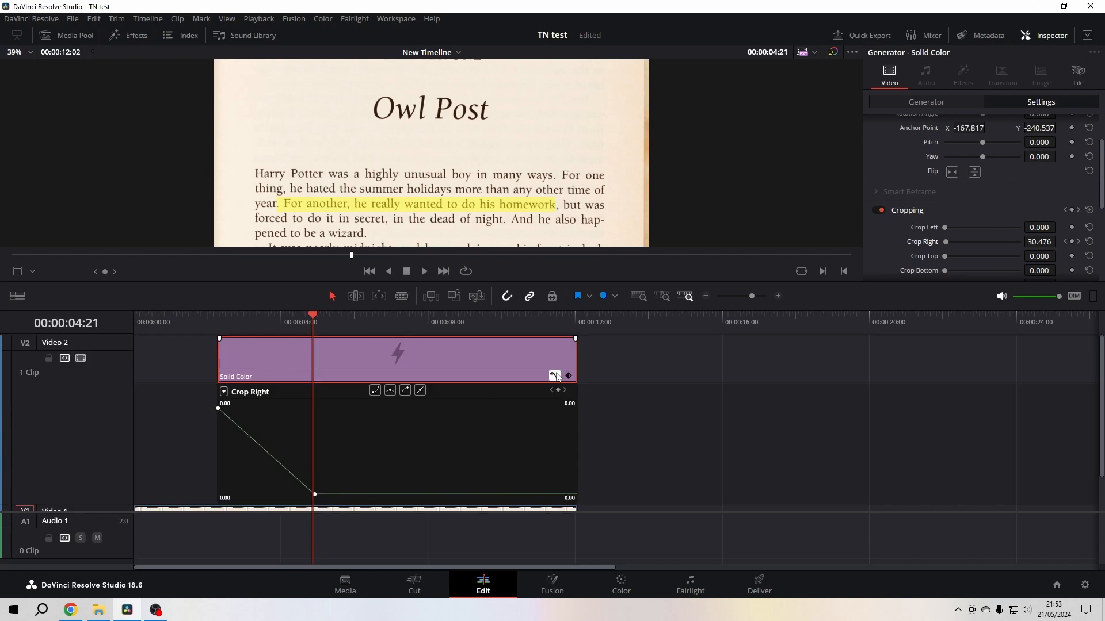
left_click(556, 377)
left_click(555, 451)
left_click(222, 391)
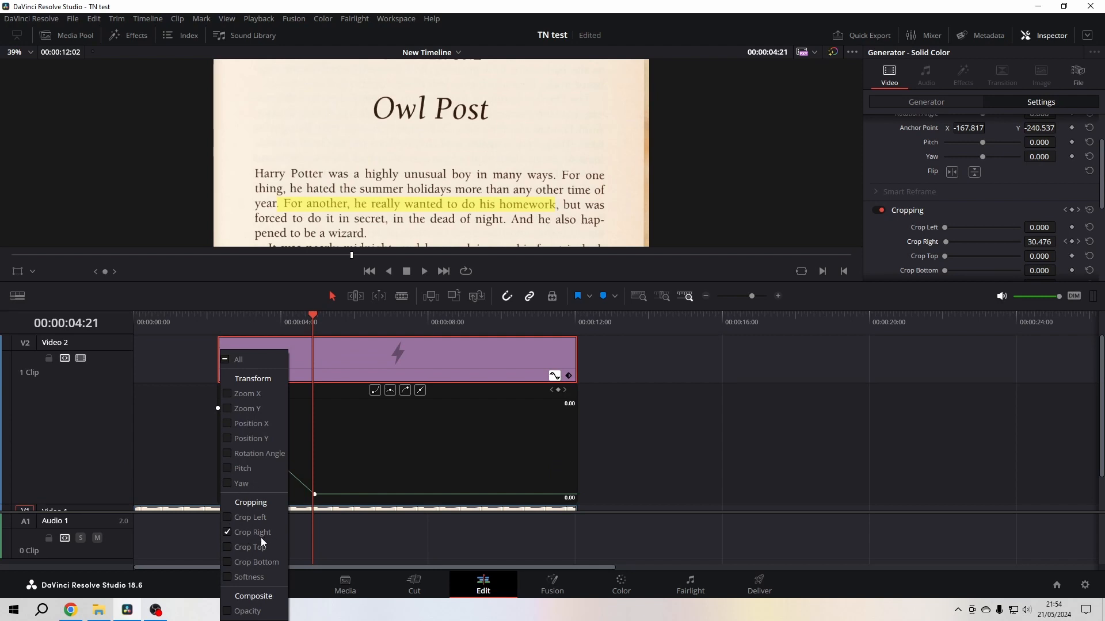
left_click(646, 439)
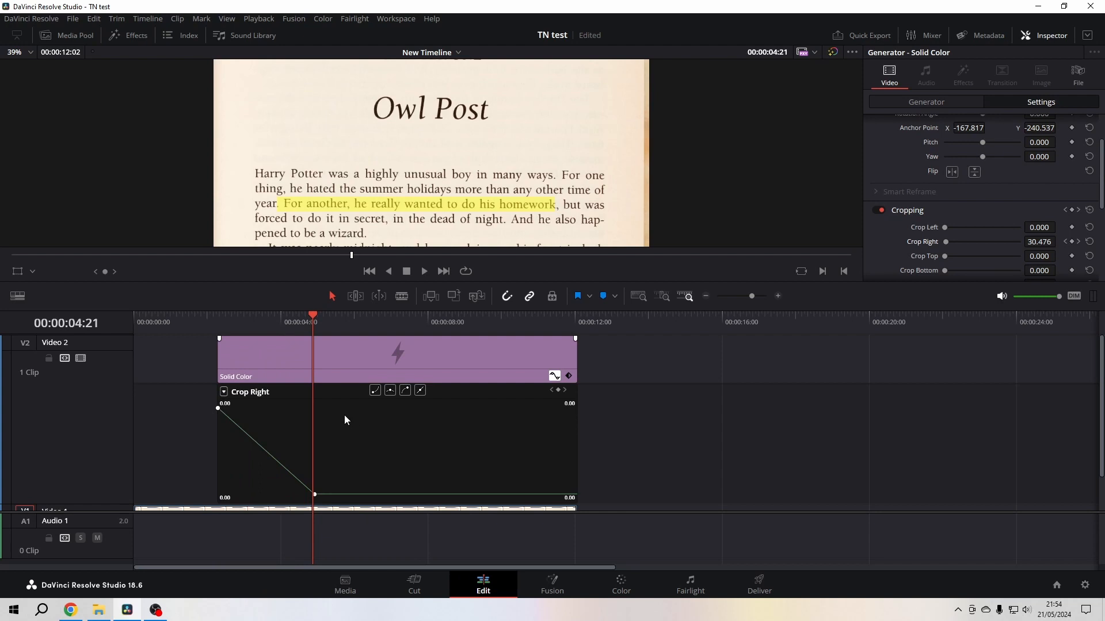
Apply smooth easing to both Crop Right keyframes and save the project.
left_click_drag(338, 409, 206, 495)
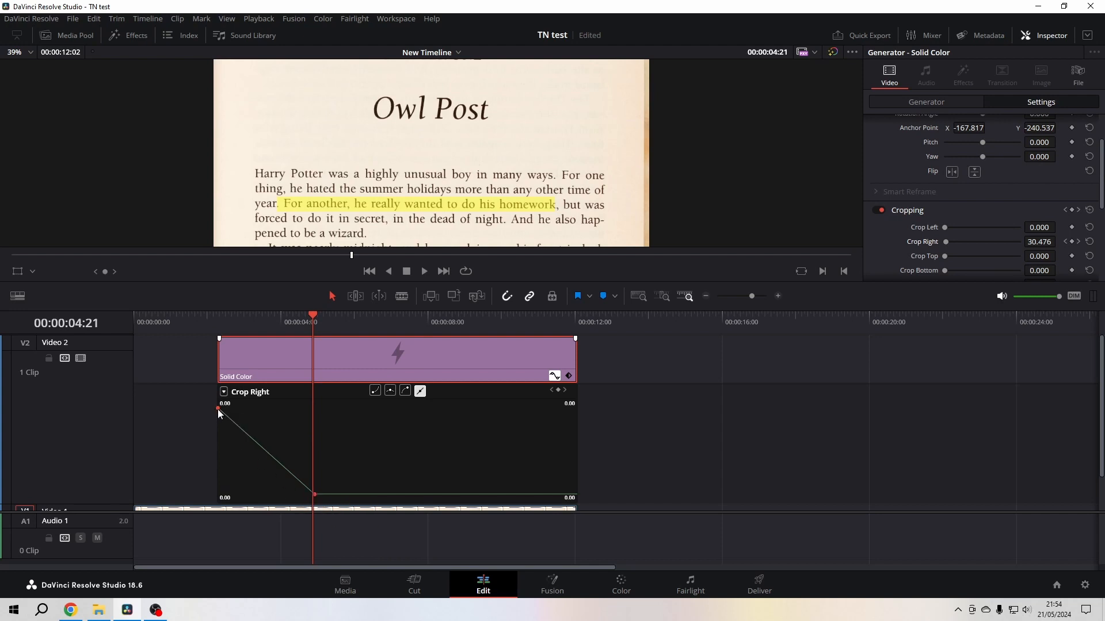
left_click(391, 391)
key("ctrl+s")
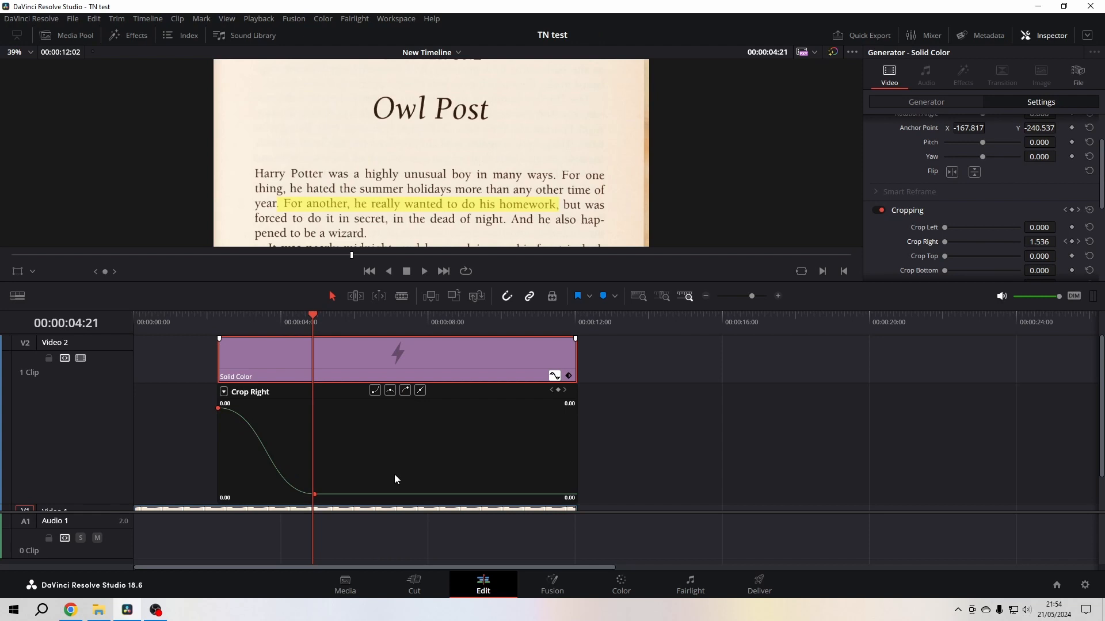
Play the eased highlight animation from about 00:00:01:07 to judge its speed.
left_click(181, 321)
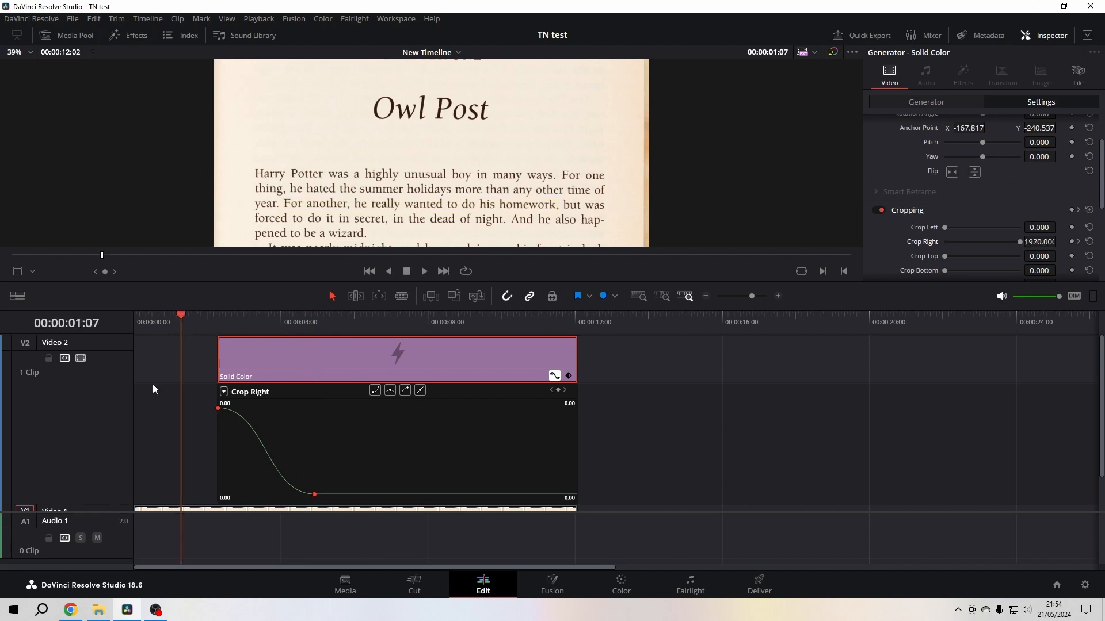
key("space")
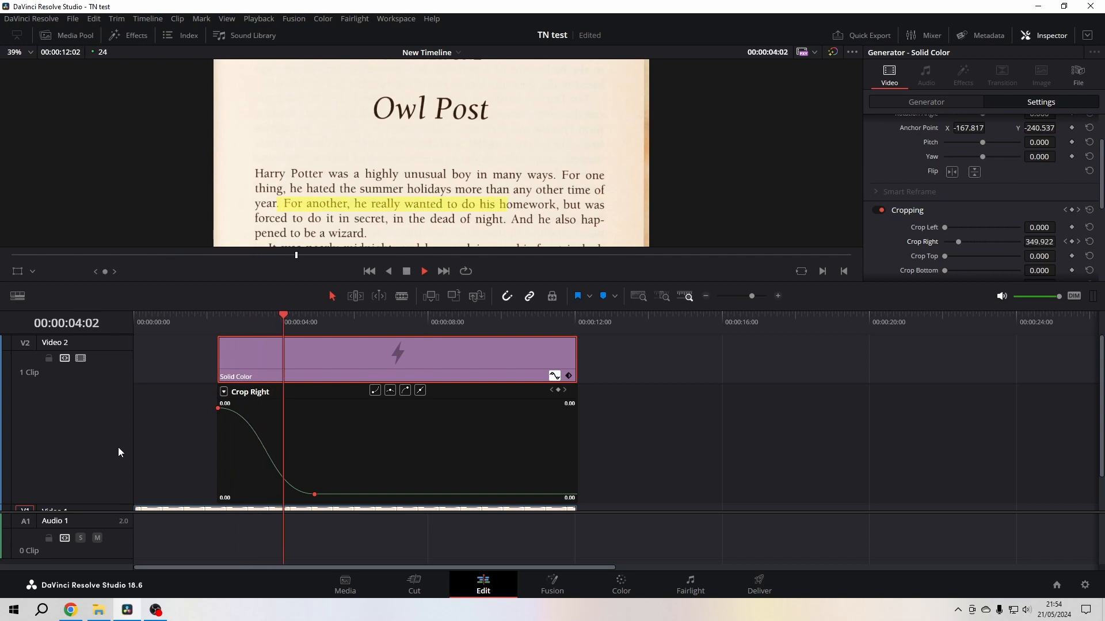
key("space")
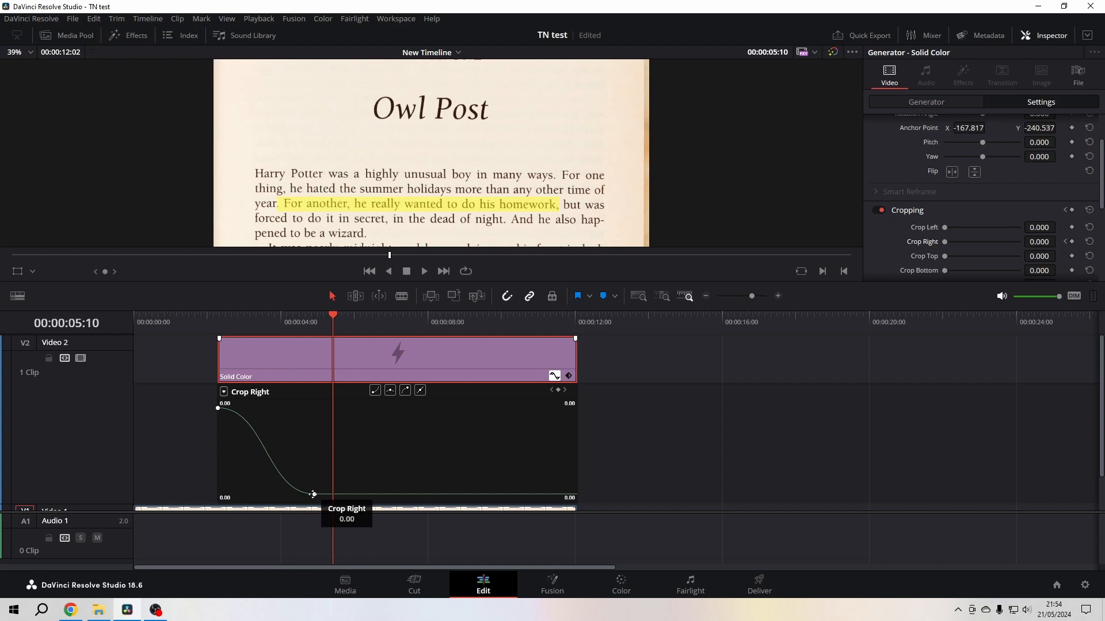
Slow the highlight's reveal by moving the ending Crop Right keyframe in stages to about 00:00:06:15, previewing the playback and viewing it full screen.
left_click_drag(312, 494, 363, 494)
left_click(188, 320)
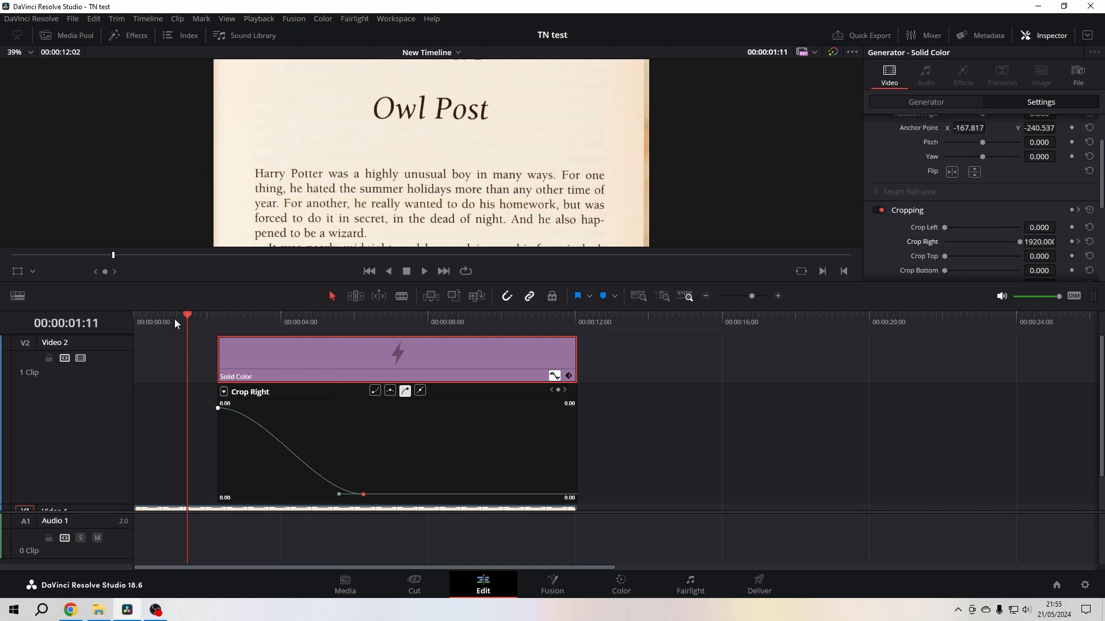
key("space")
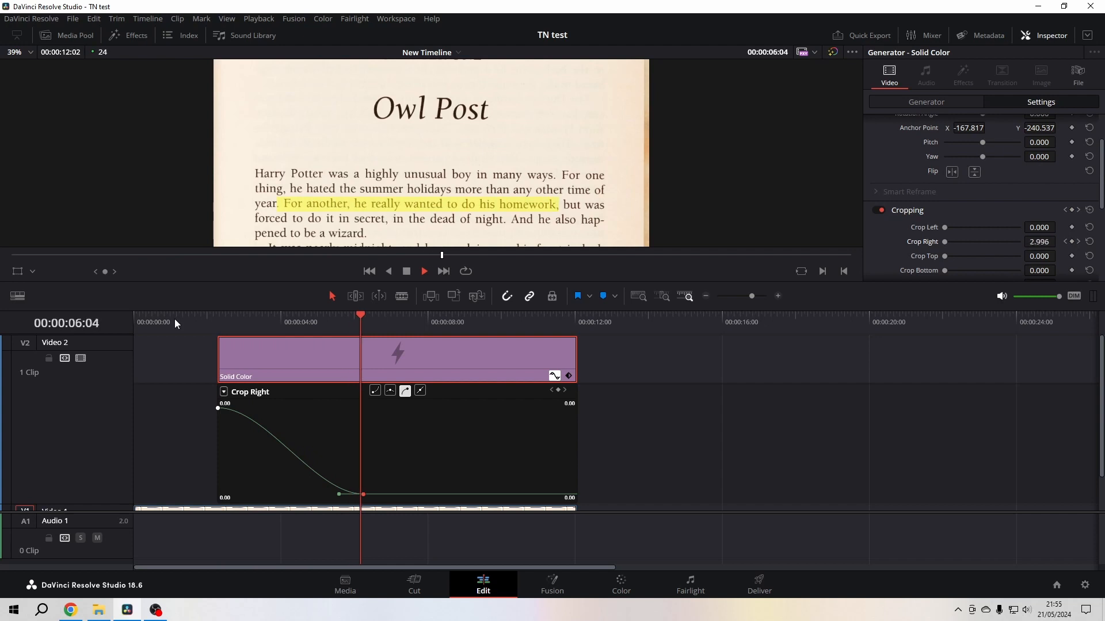
key("space")
left_click_drag(363, 496, 377, 499)
left_click(191, 315)
key("space")
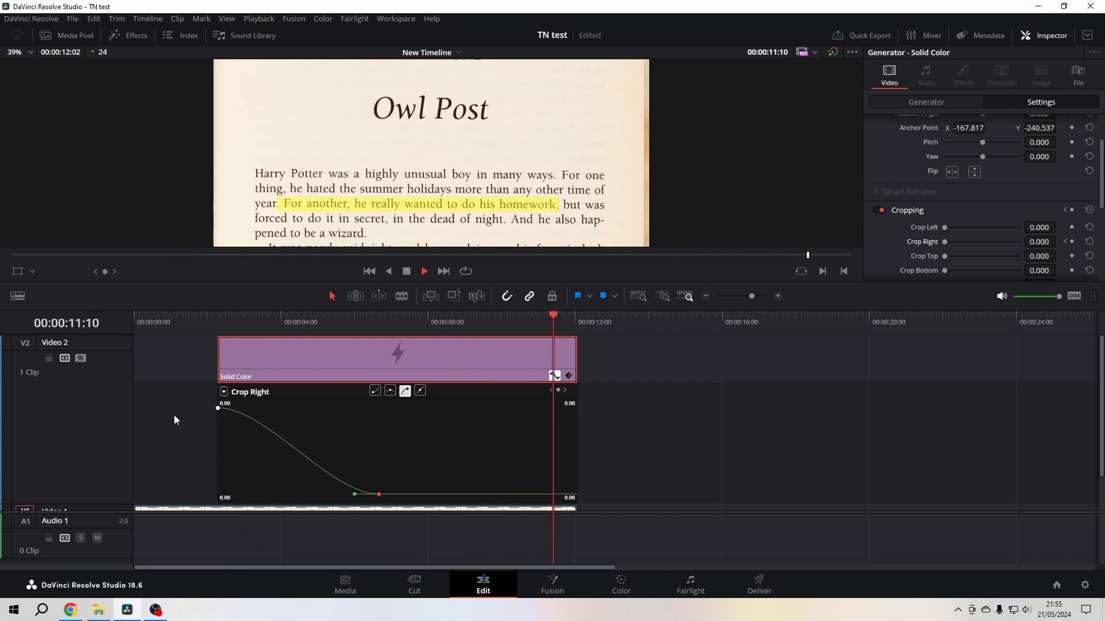
left_click(187, 321)
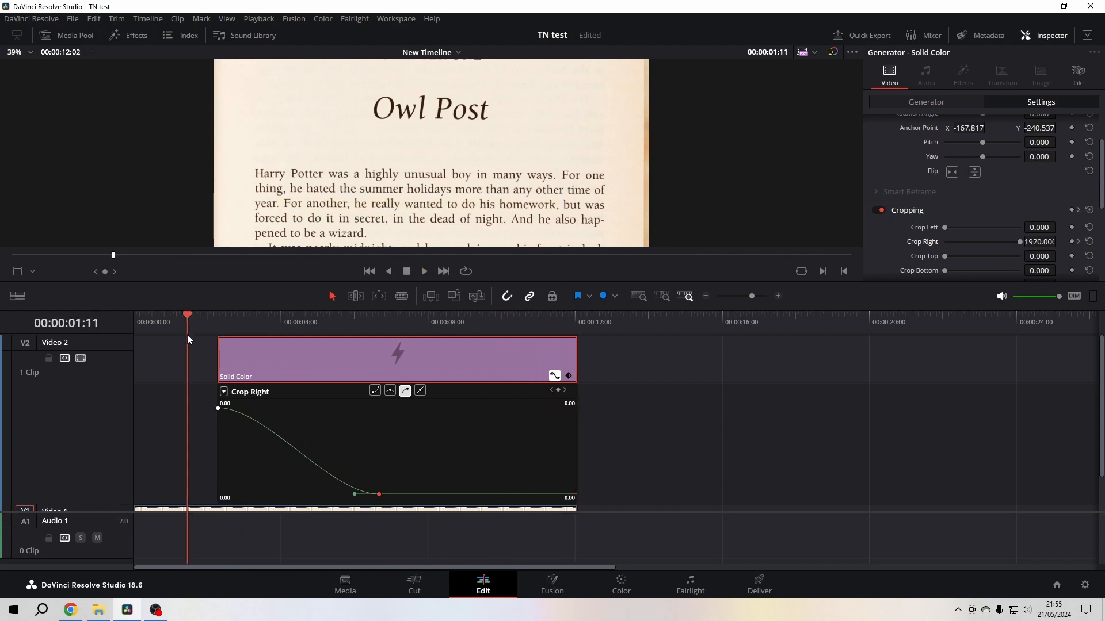
key("ctrl+f")
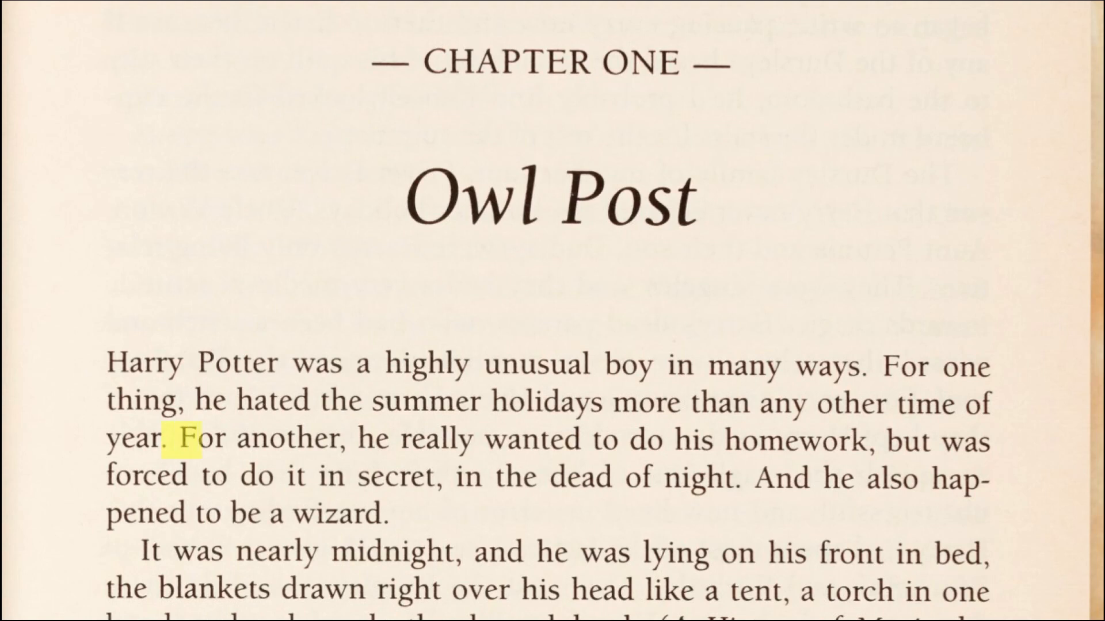